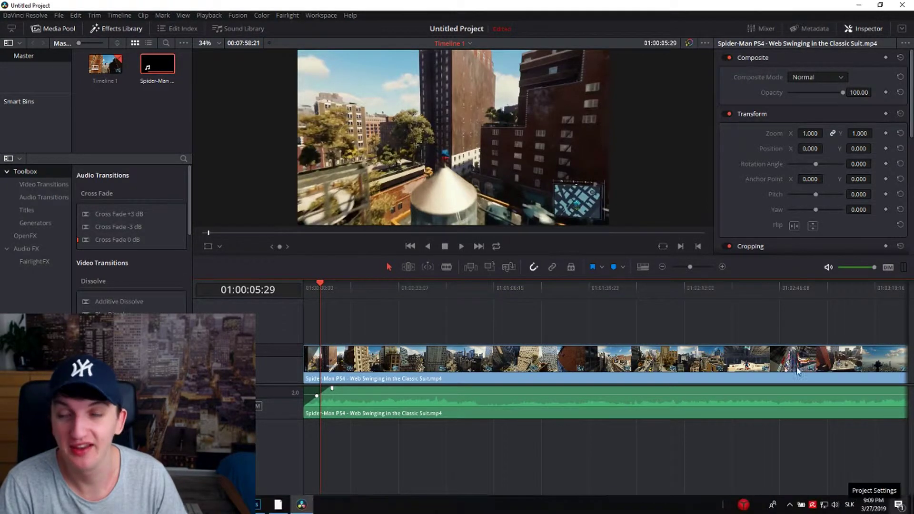
- Open the File menu above the Edit page showing the Spider-Man clip on Timeline 1
left_click(60, 17)
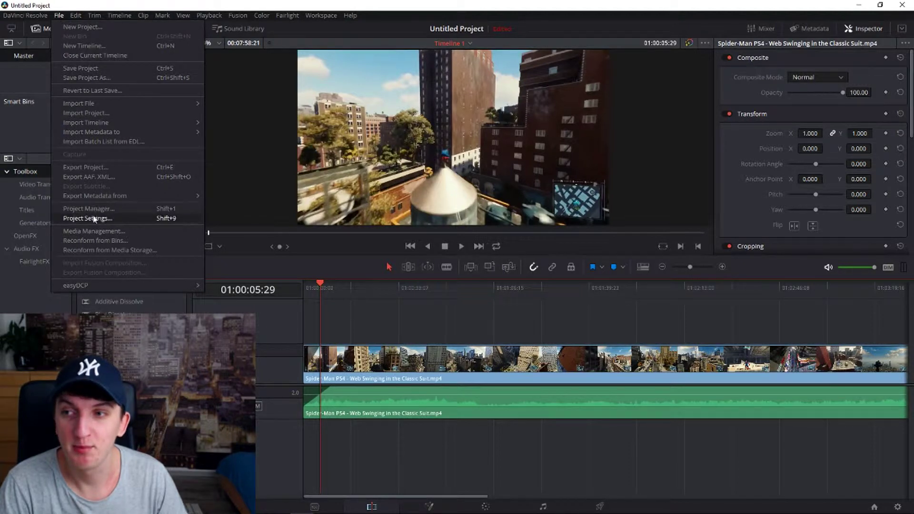
- In Project Settings, change the monitoring video format to HD 1080p 59.94, then back to HD 1080p 29.97
left_click(109, 219)
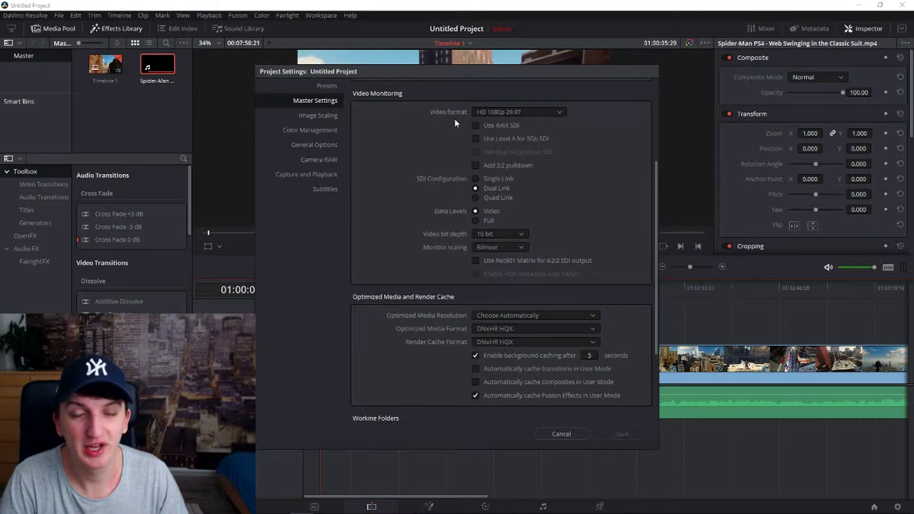
left_click(560, 113)
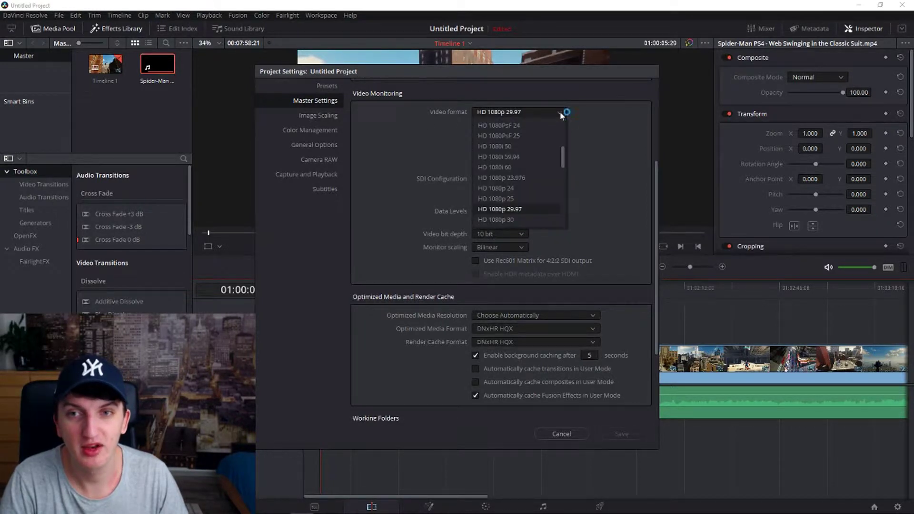
mouse_move(564, 152)
left_mouse_down()
mouse_move(571, 213)
mouse_move(563, 157)
left_mouse_up()
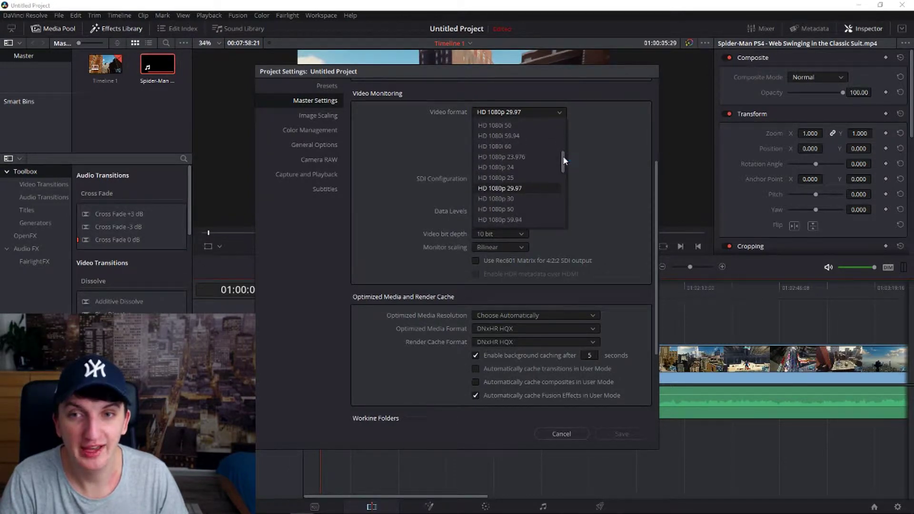
scroll(529, 196, "down", 1)
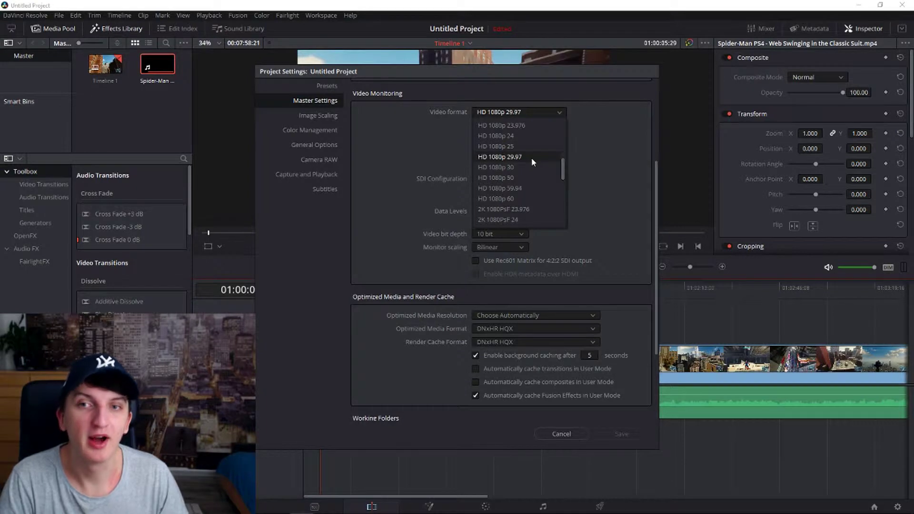
left_click(537, 186)
left_click(553, 113)
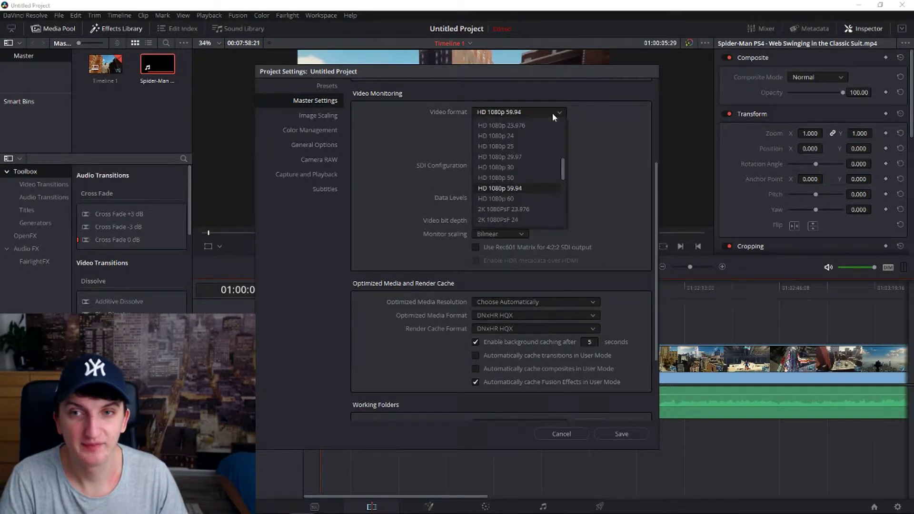
left_click(544, 157)
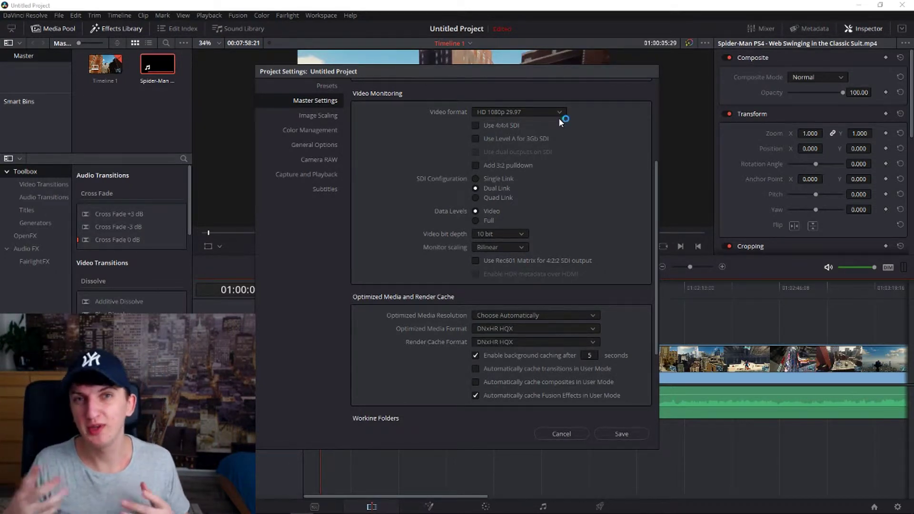
scroll(560, 123, "up", 3)
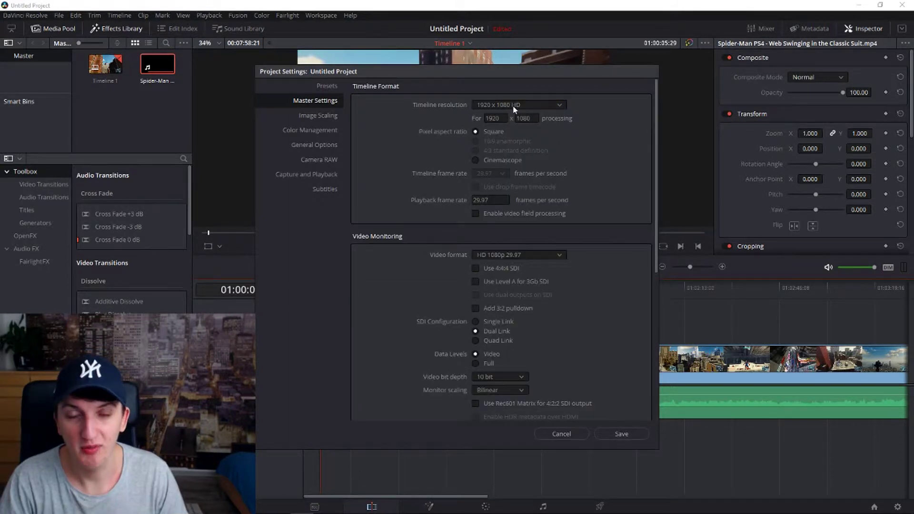
left_click(513, 108)
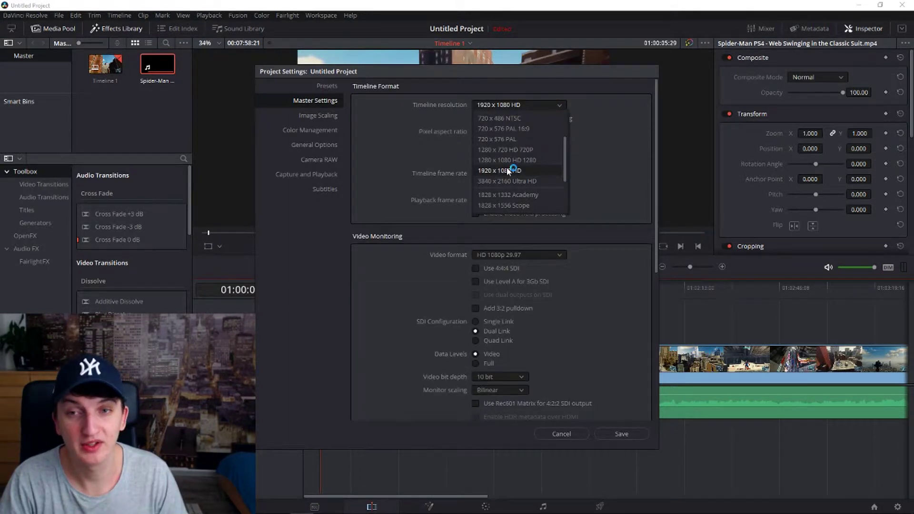
scroll(507, 167, "down", 1)
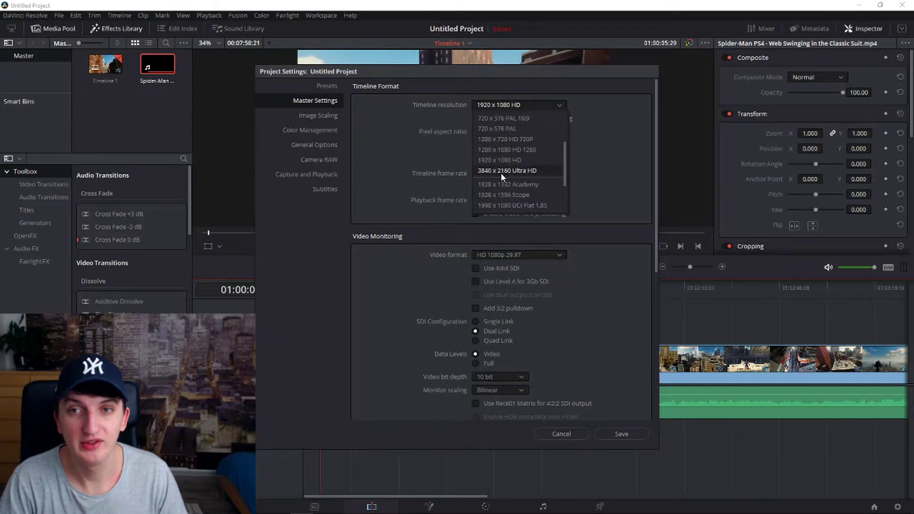
scroll(498, 176, "up", 1)
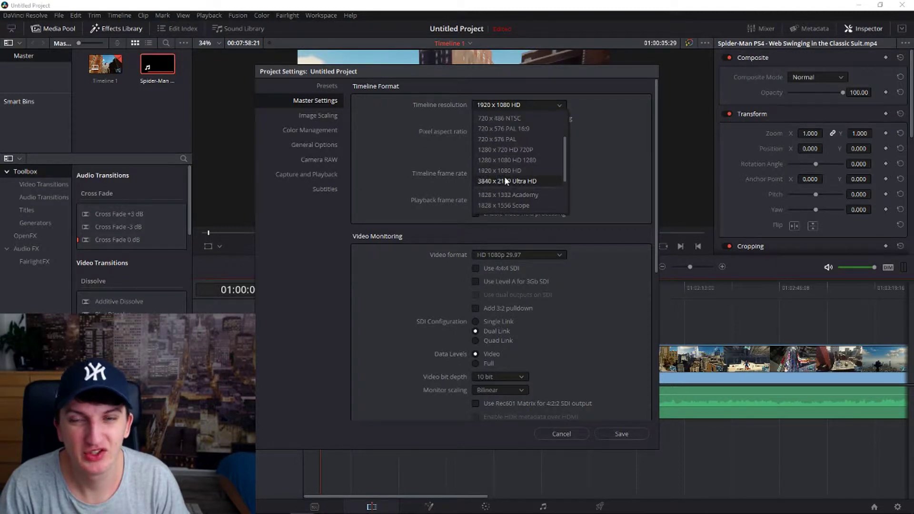
left_click(506, 172)
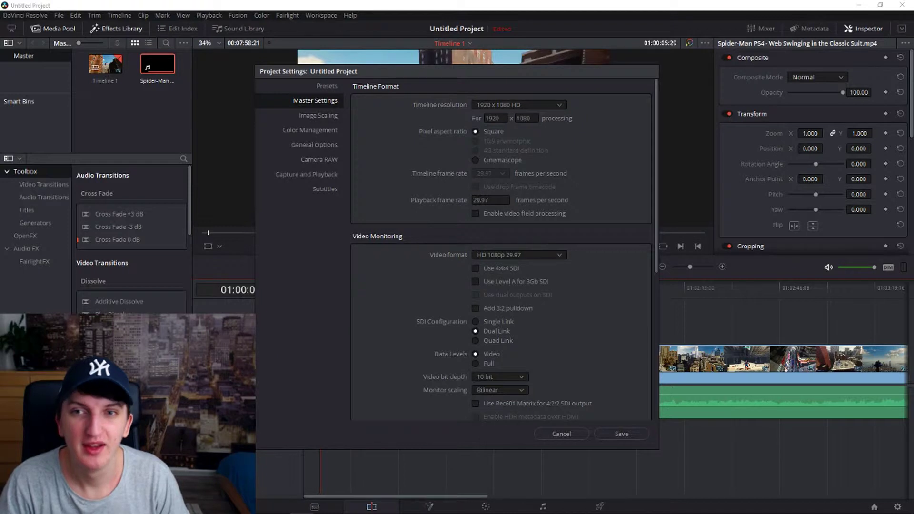
left_click(503, 199)
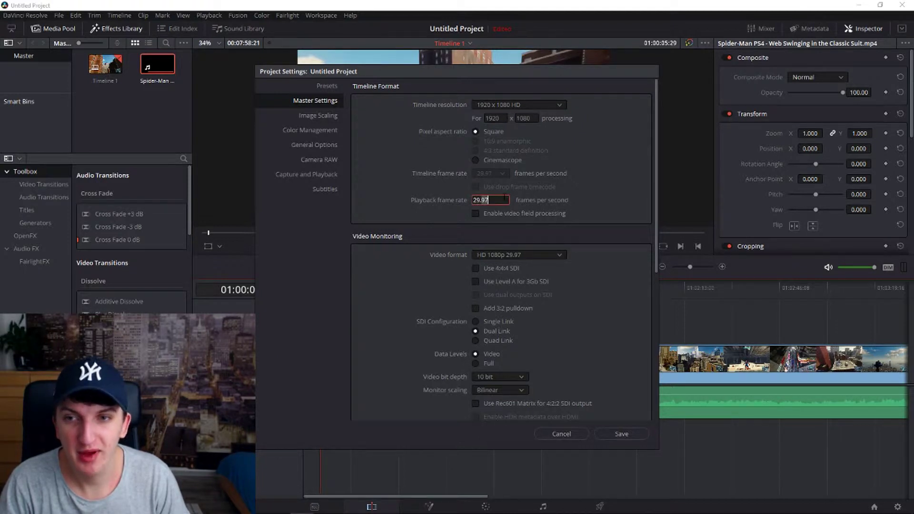
key("Return")
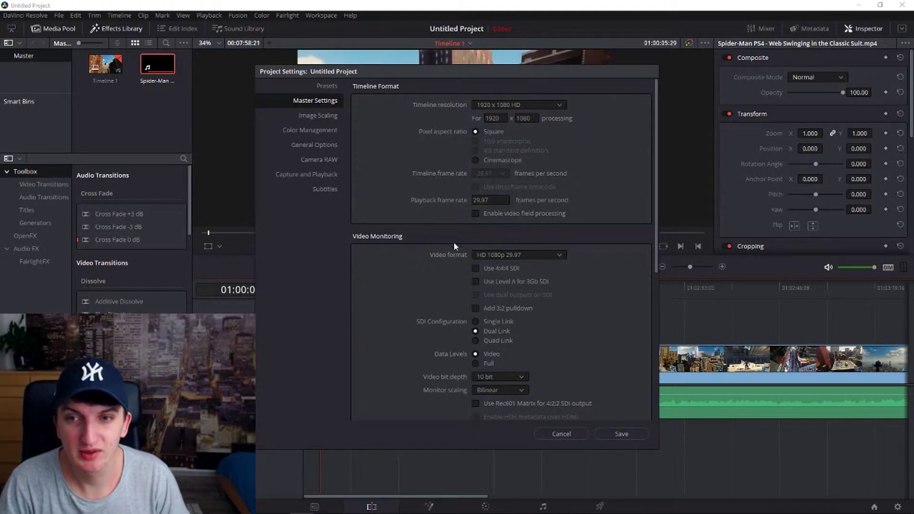
left_click(508, 255)
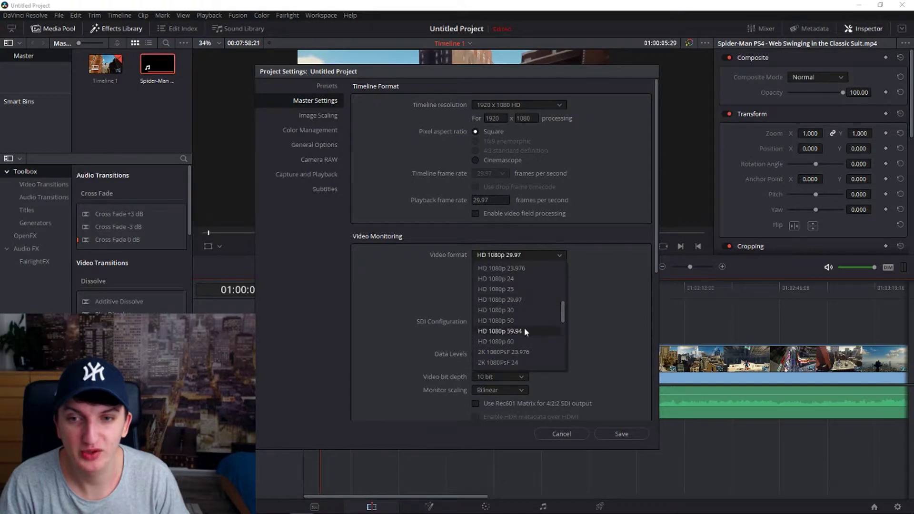
left_click(518, 338)
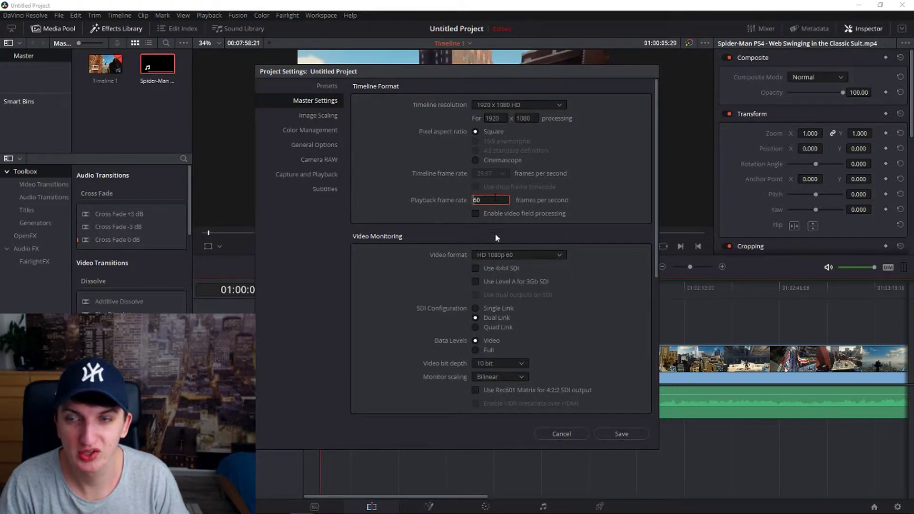
left_click(509, 255)
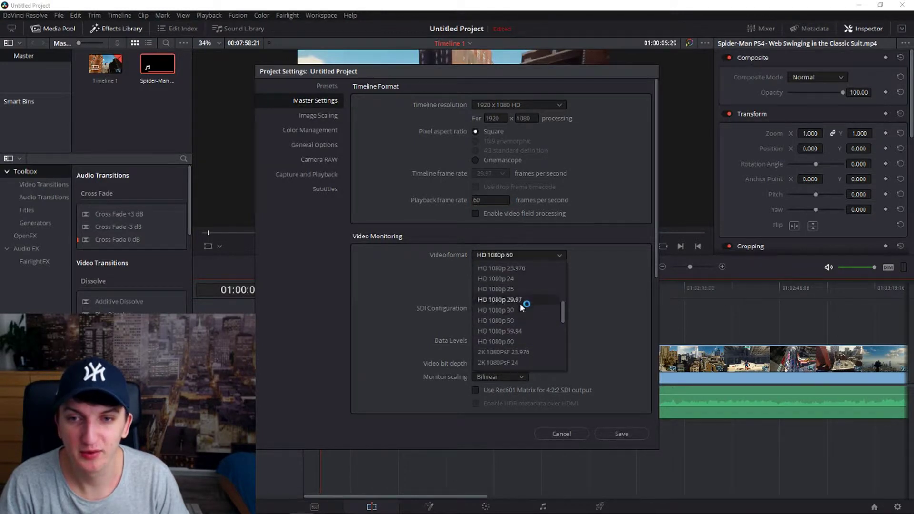
left_click(522, 302)
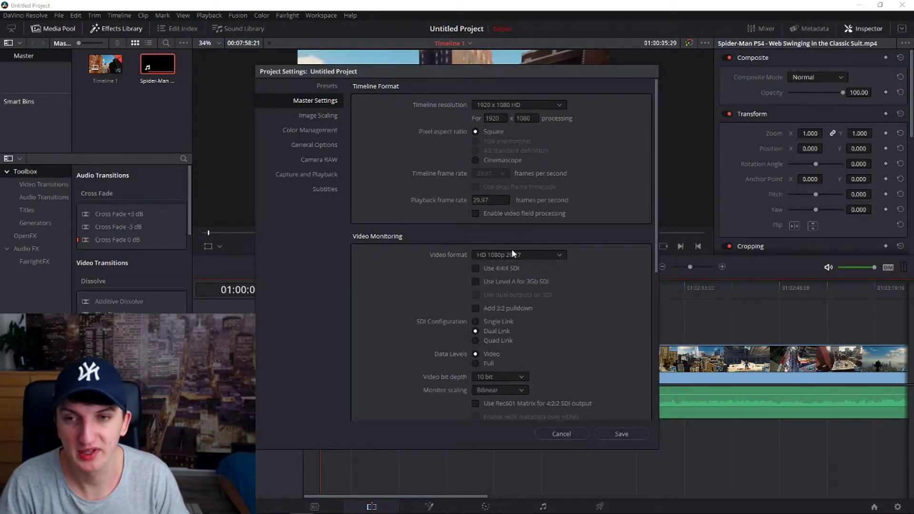
scroll(553, 281, "down", 5)
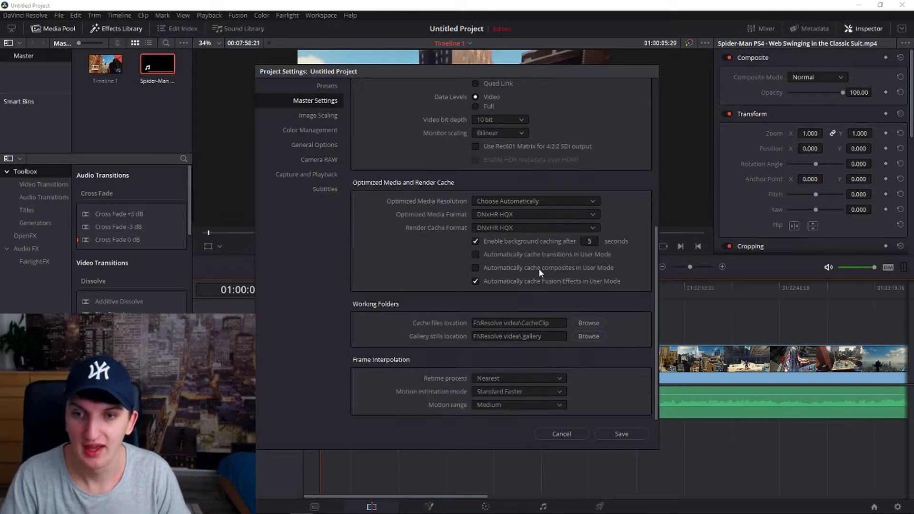
left_click(325, 189)
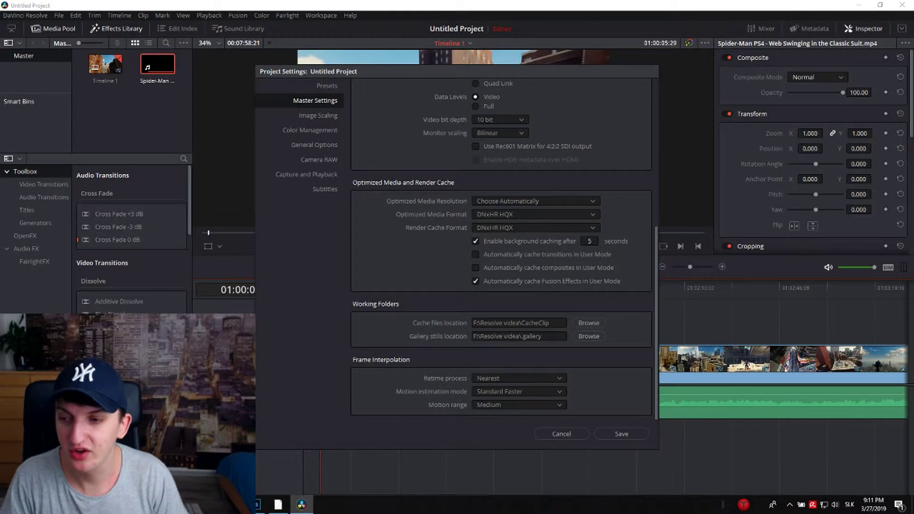
key("super+e")
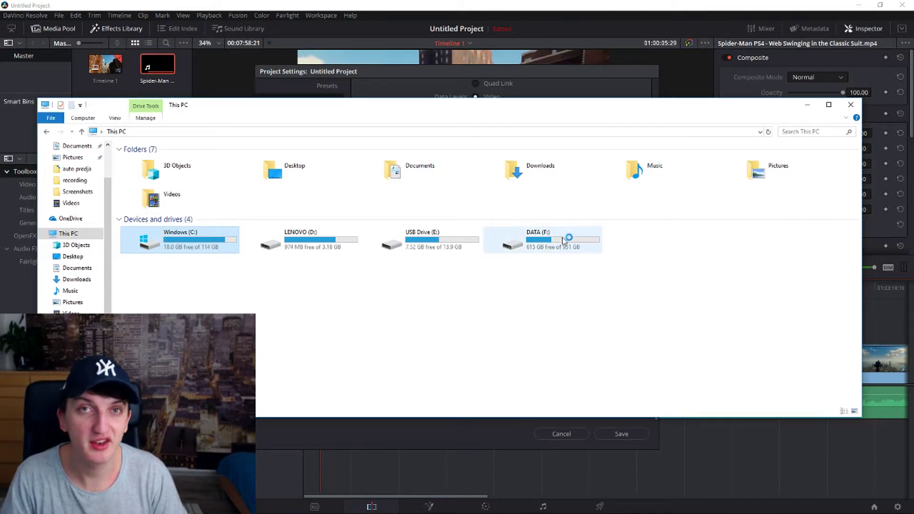
- Move the This PC window aside, close it, and close the Project Settings dialog
left_click_drag(540, 124, 599, 192)
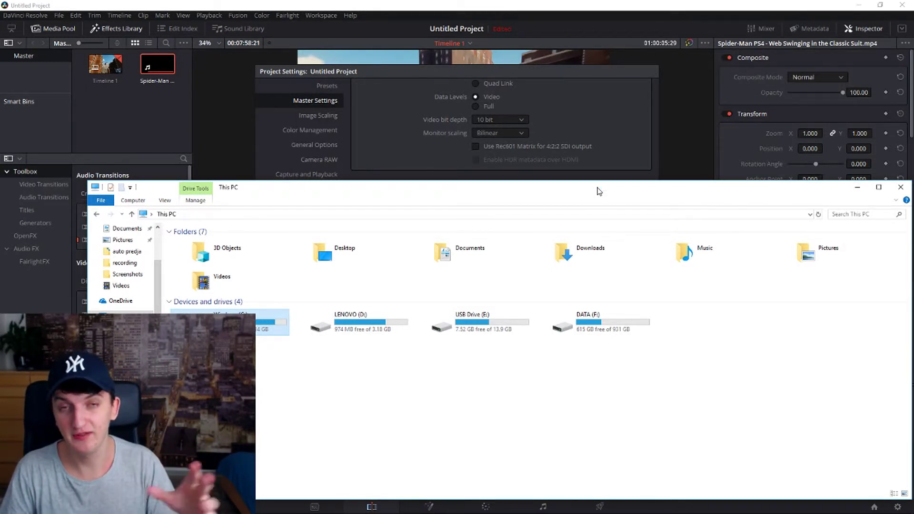
left_click(625, 122)
left_click(608, 435)
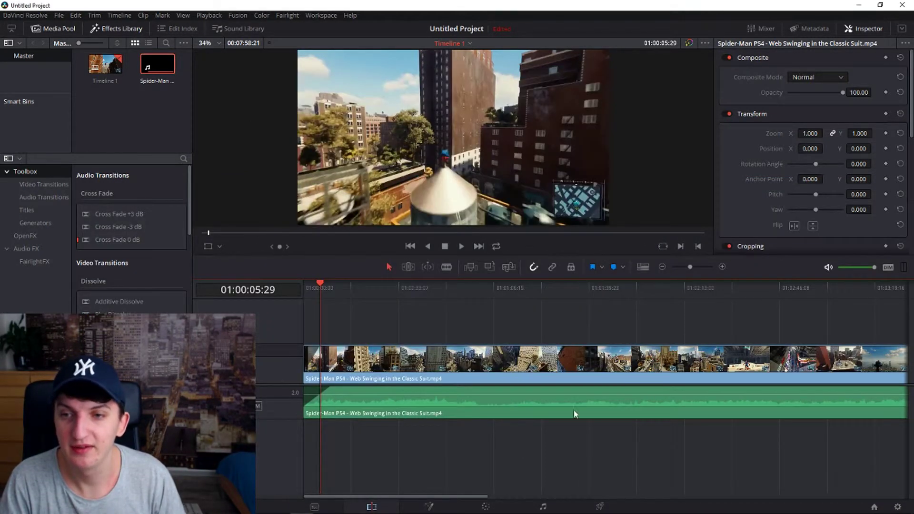
left_click(14, 19)
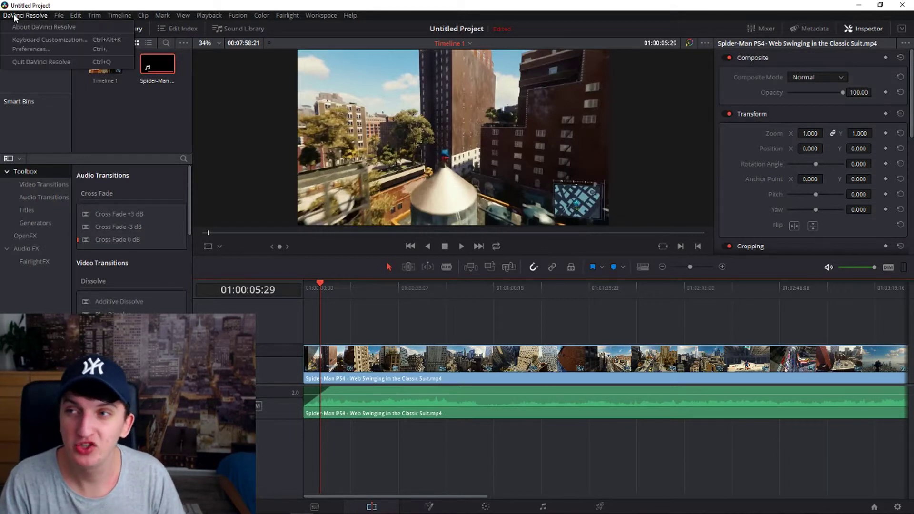
left_click(69, 42)
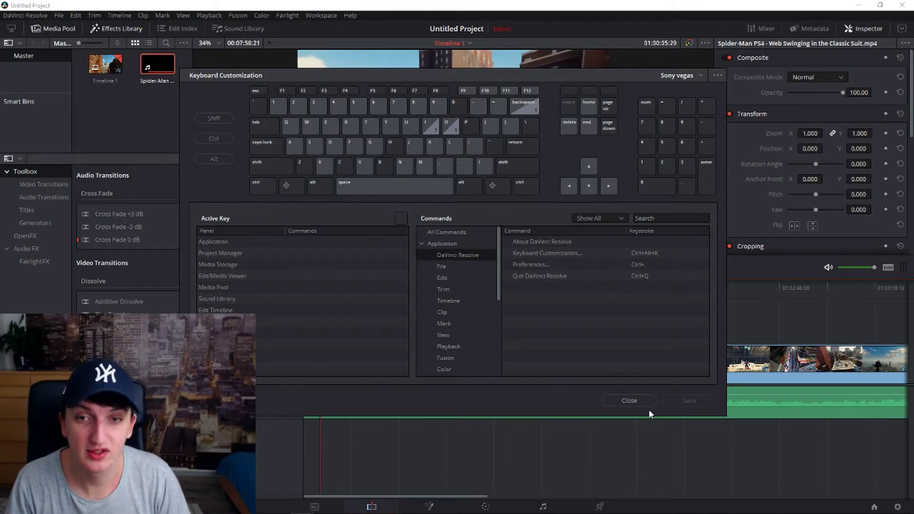
left_click(626, 403)
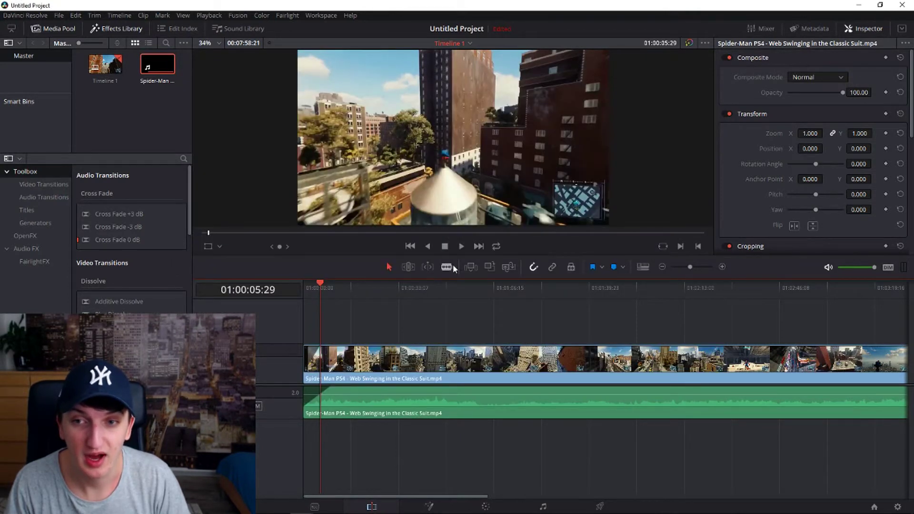
- Split the Spider-Man clip with the blade tool near 01:00:28:08
left_click(363, 360)
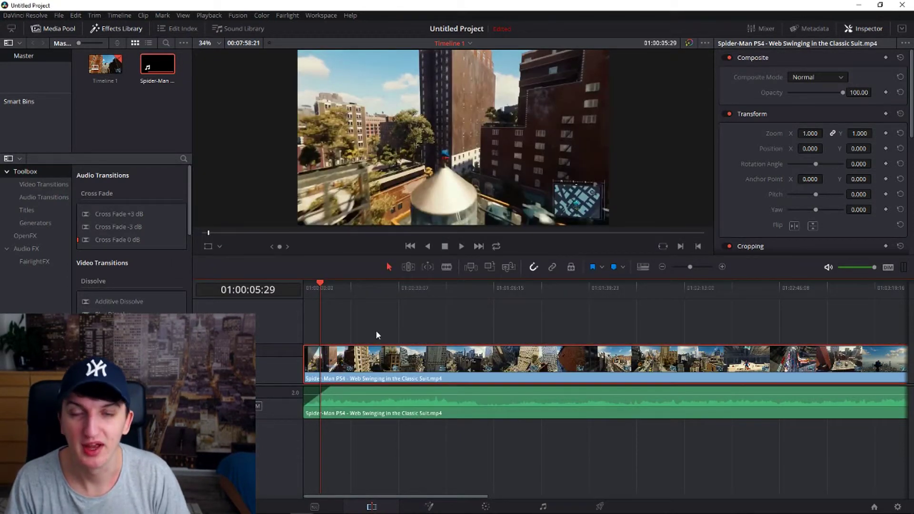
left_click_drag(334, 285, 384, 289)
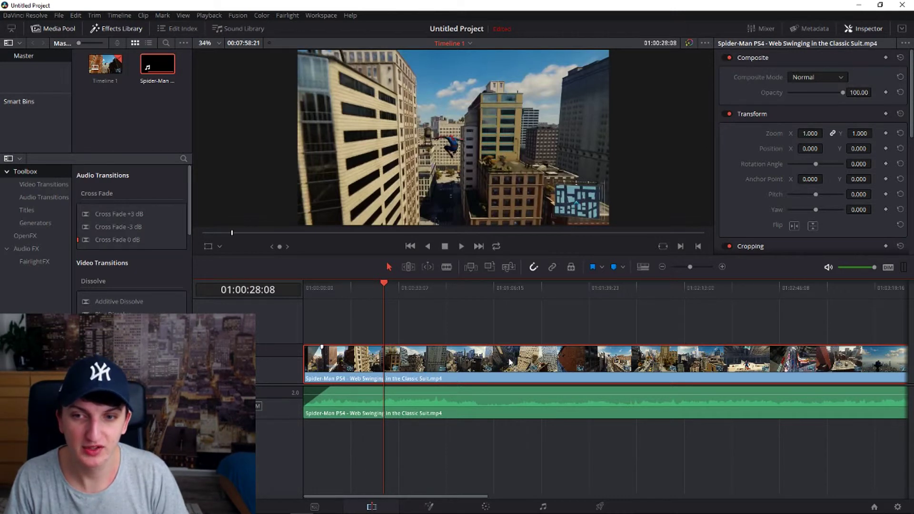
key("b")
left_click(506, 375)
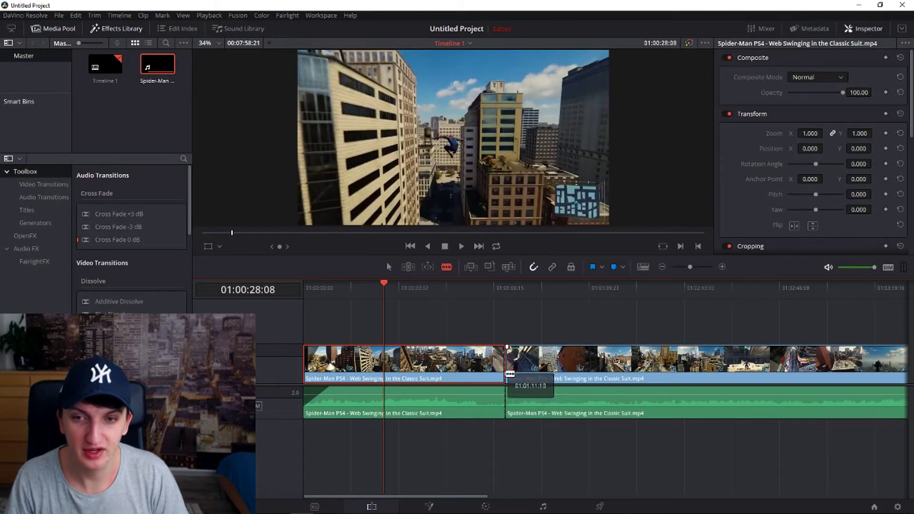
- Delete the opening piece and slide the remaining clip to the start of the timeline
key("a")
left_click(477, 401)
left_click(480, 363)
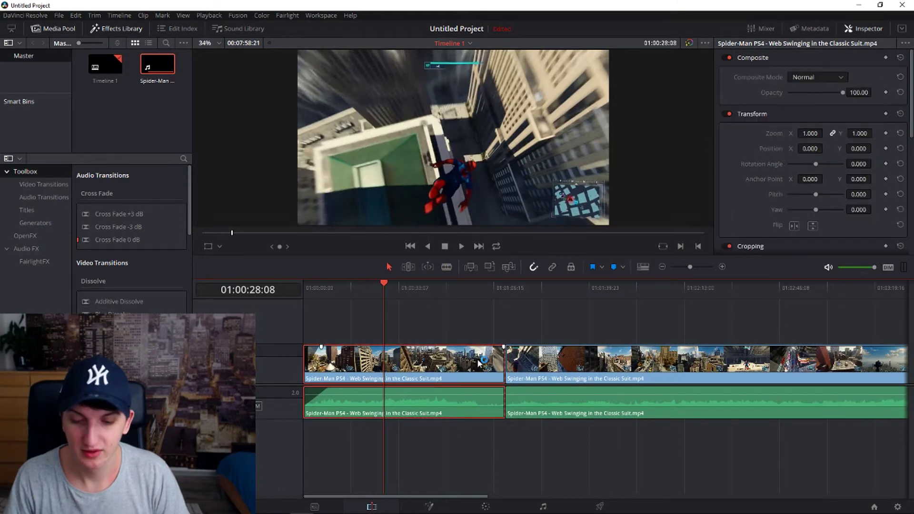
key("BackSpace")
left_click_drag(522, 366, 314, 355)
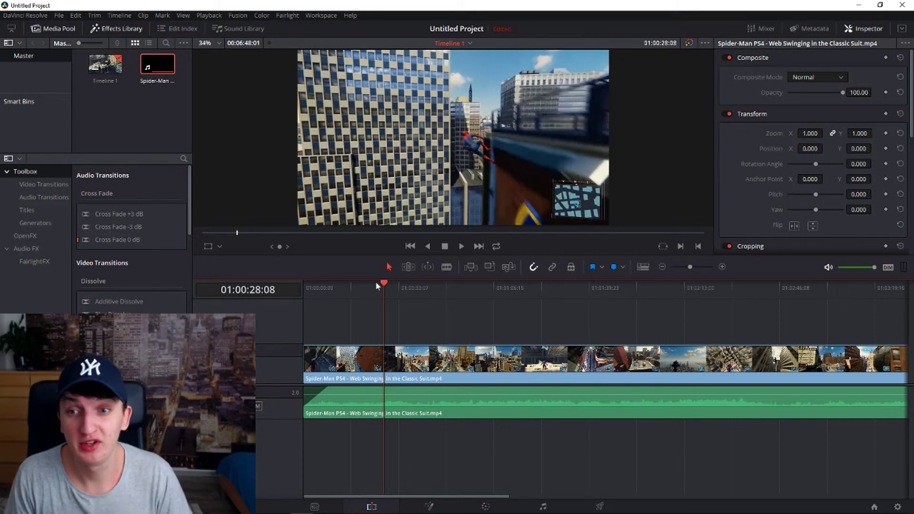
left_click_drag(384, 283, 299, 284)
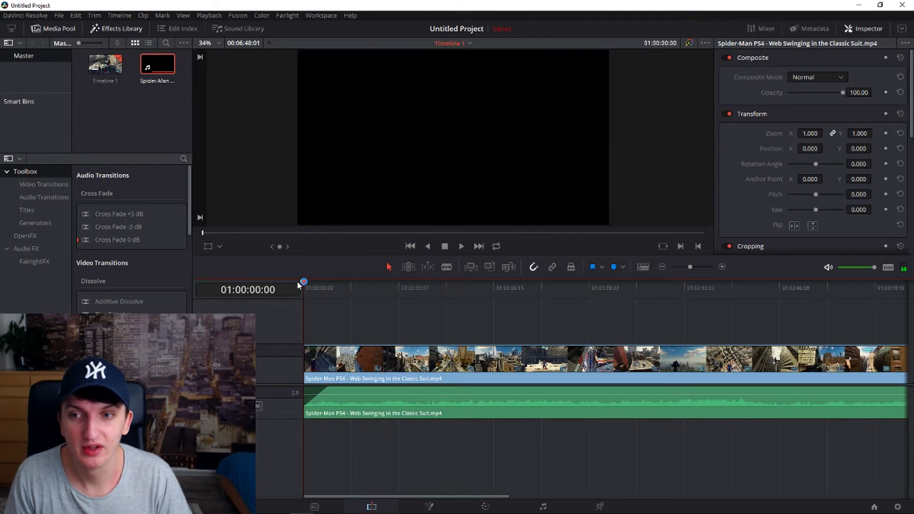
- In Master Settings, set Optimized Media and Render Cache formats to DNxHR HQX and save
left_click(60, 15)
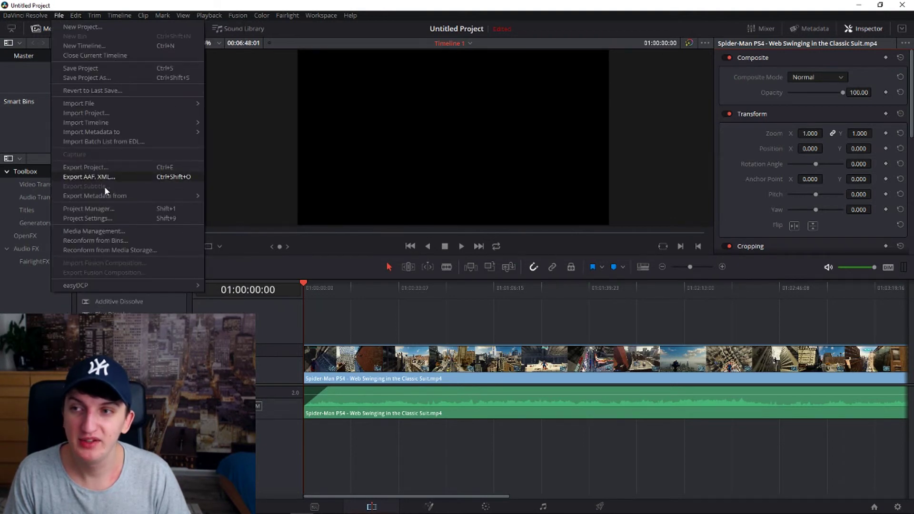
left_click(116, 218)
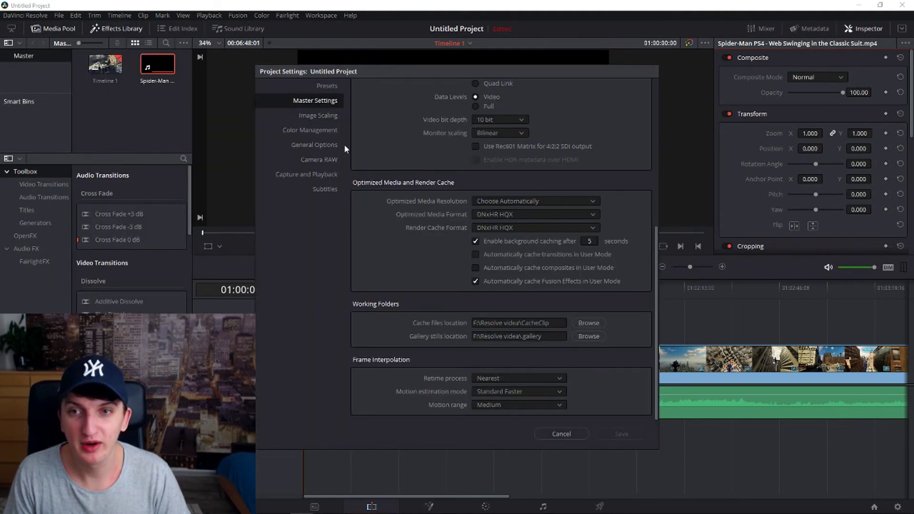
scroll(435, 255, "up", 2)
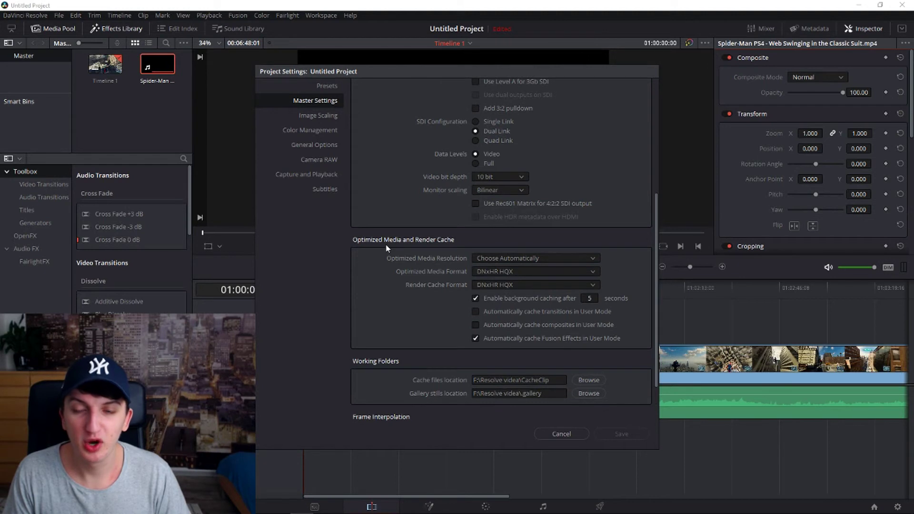
left_click(489, 270)
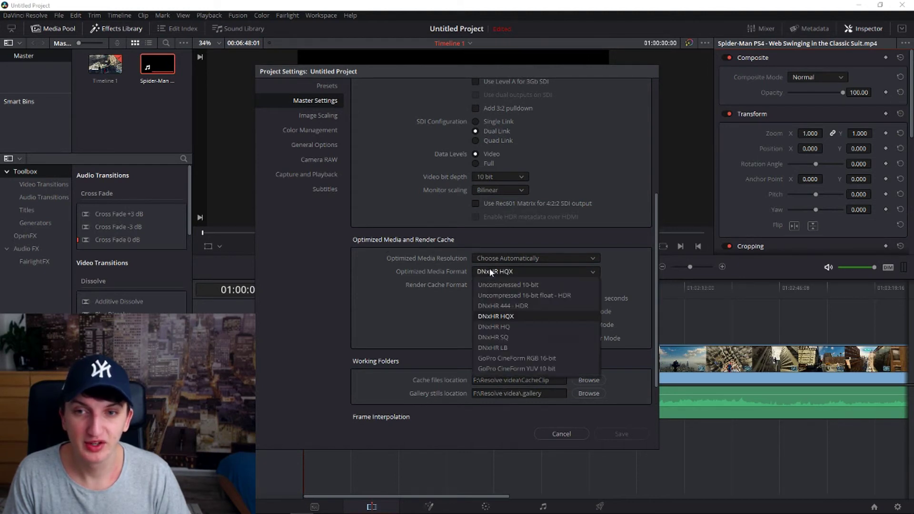
left_click(533, 316)
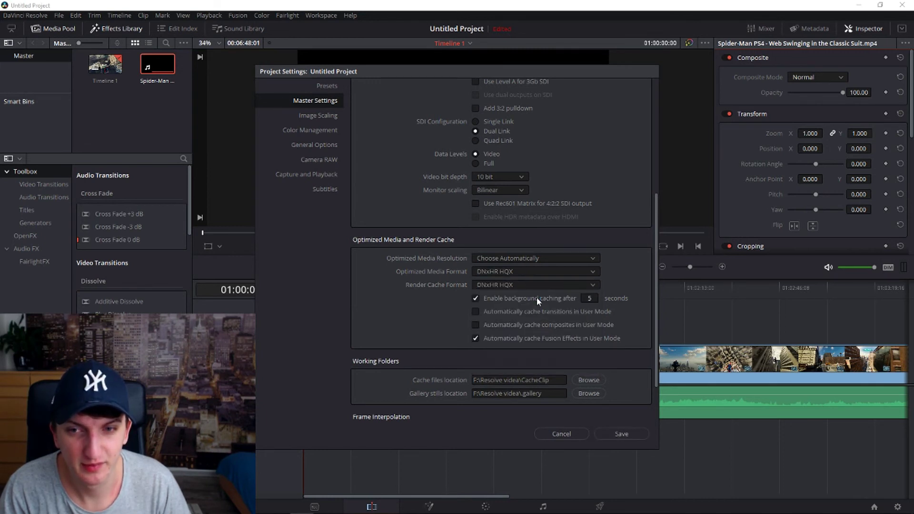
left_click(537, 285)
left_click(523, 326)
left_click(533, 285)
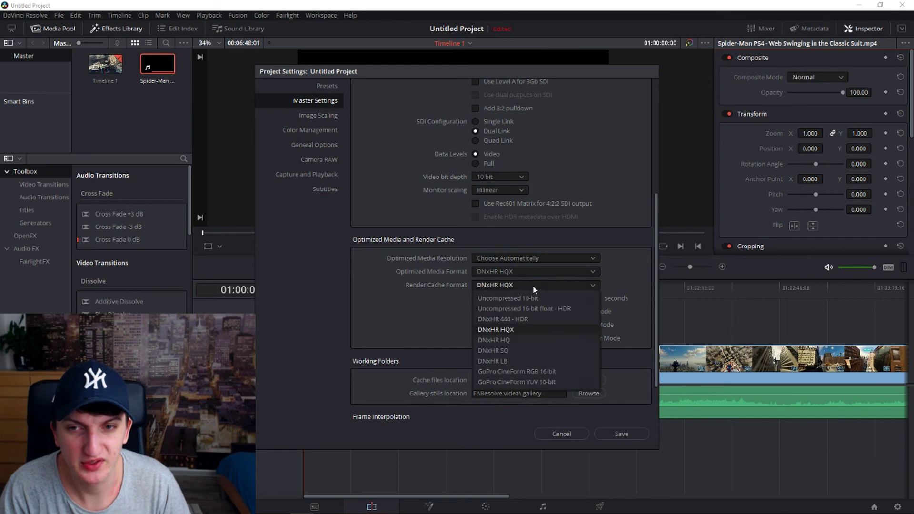
left_click(511, 324)
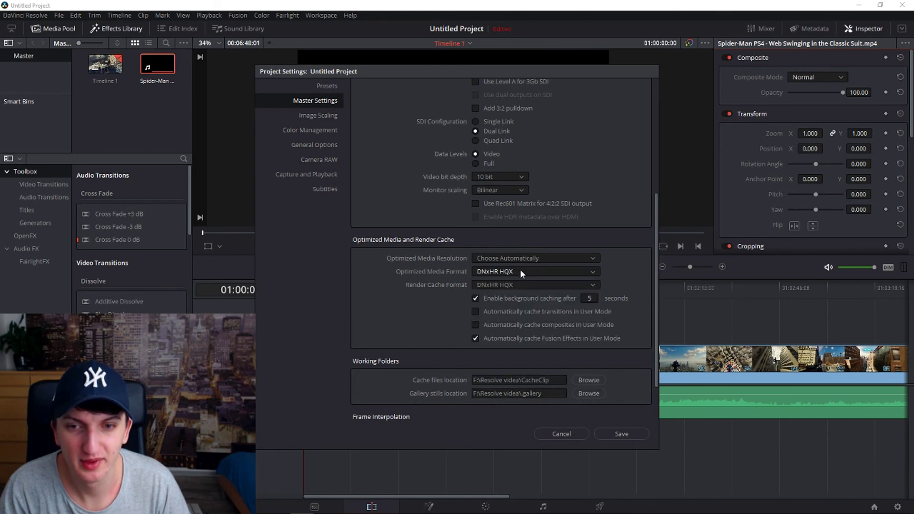
left_click(622, 434)
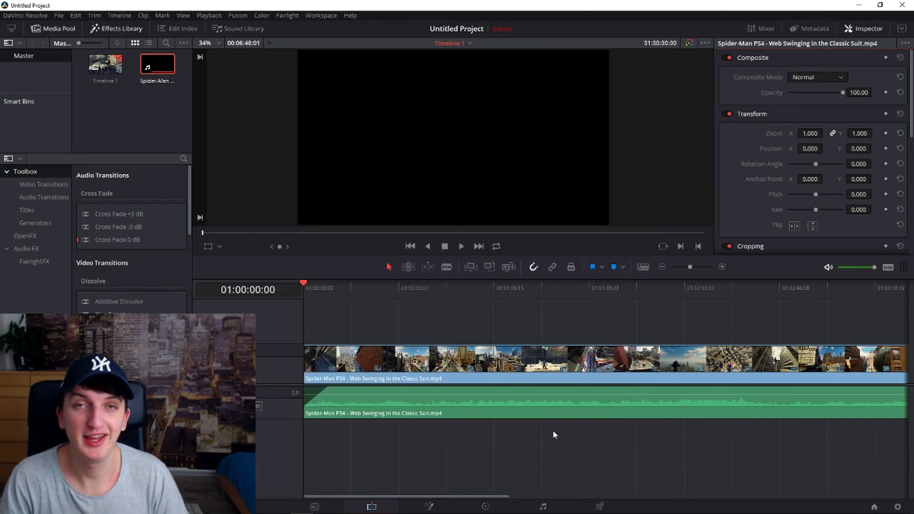